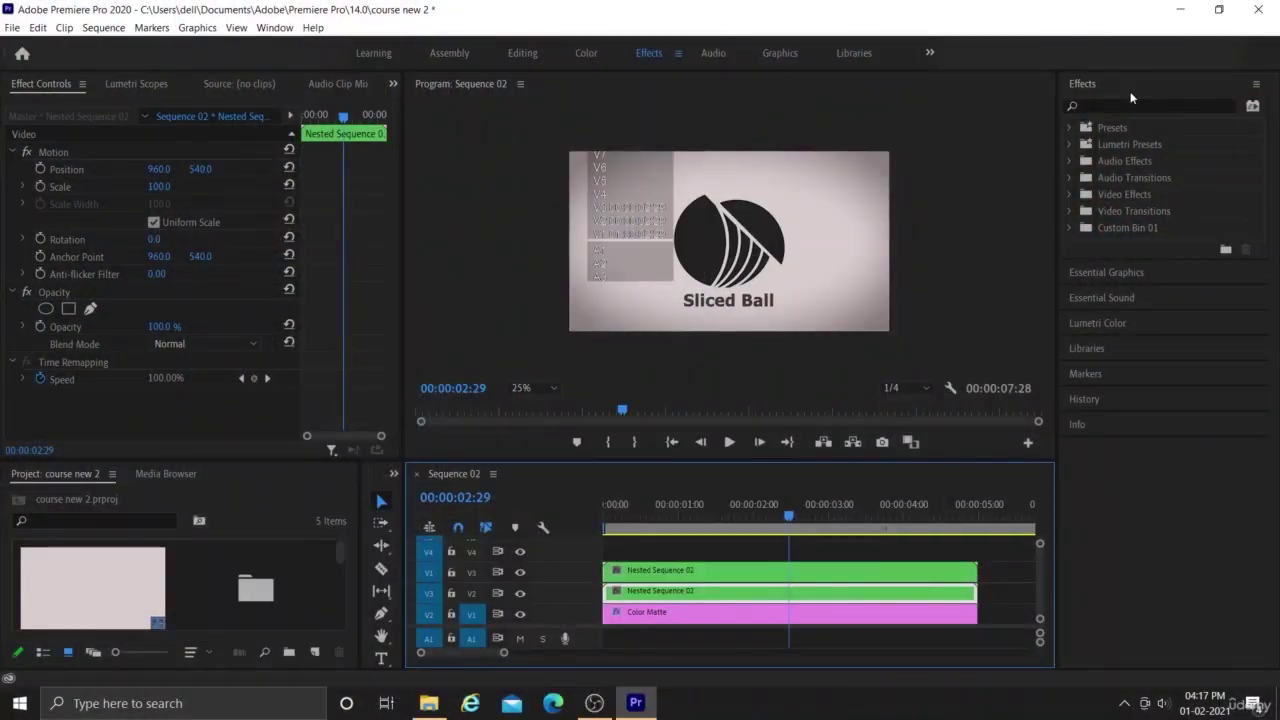
# Search 'vertical' in Effects and apply Vertical Flip to the duplicate Nested Sequence clip.
pyautogui.click(1130, 105)
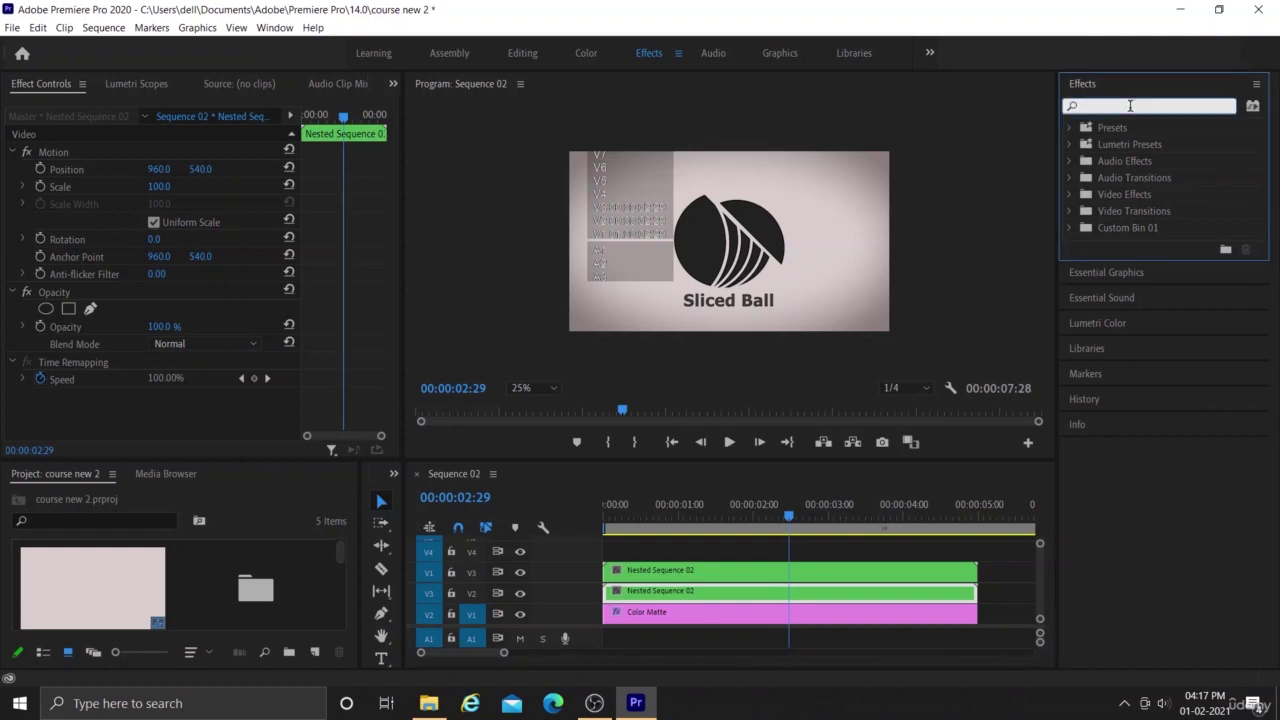
pyautogui.write('vertical')
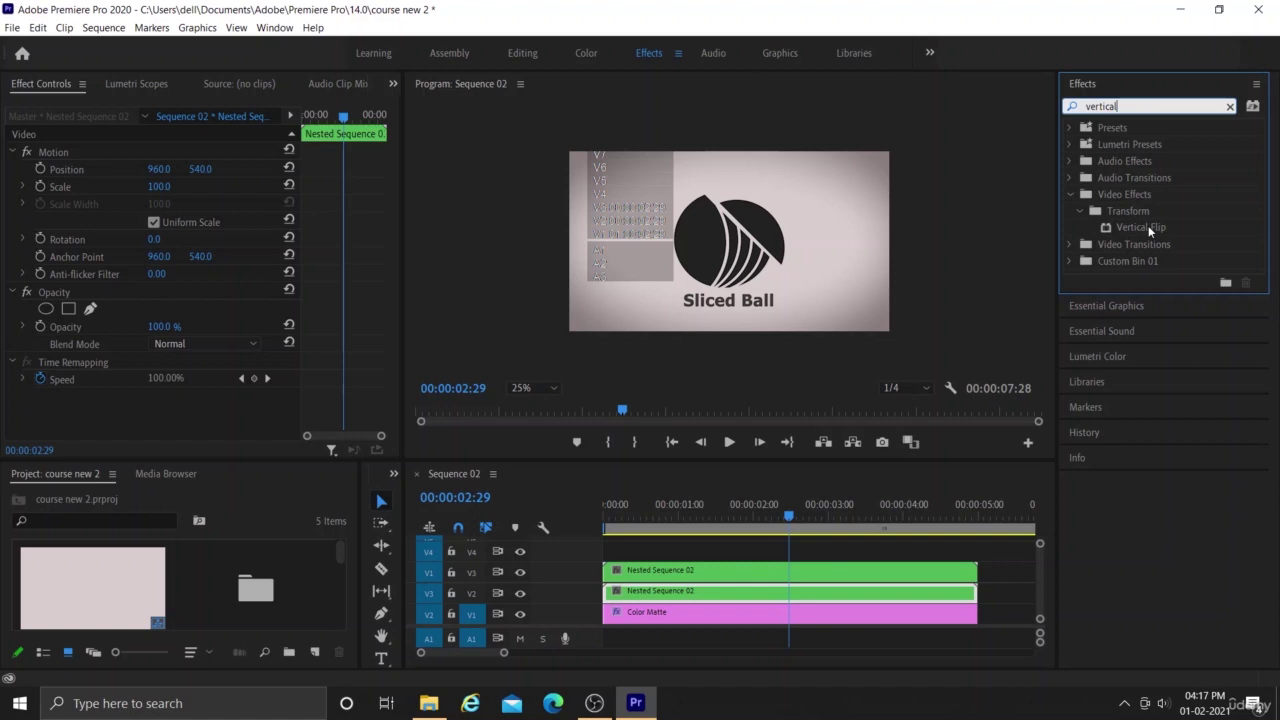
pyautogui.moveTo(1148, 225); pyautogui.dragTo(833, 600)
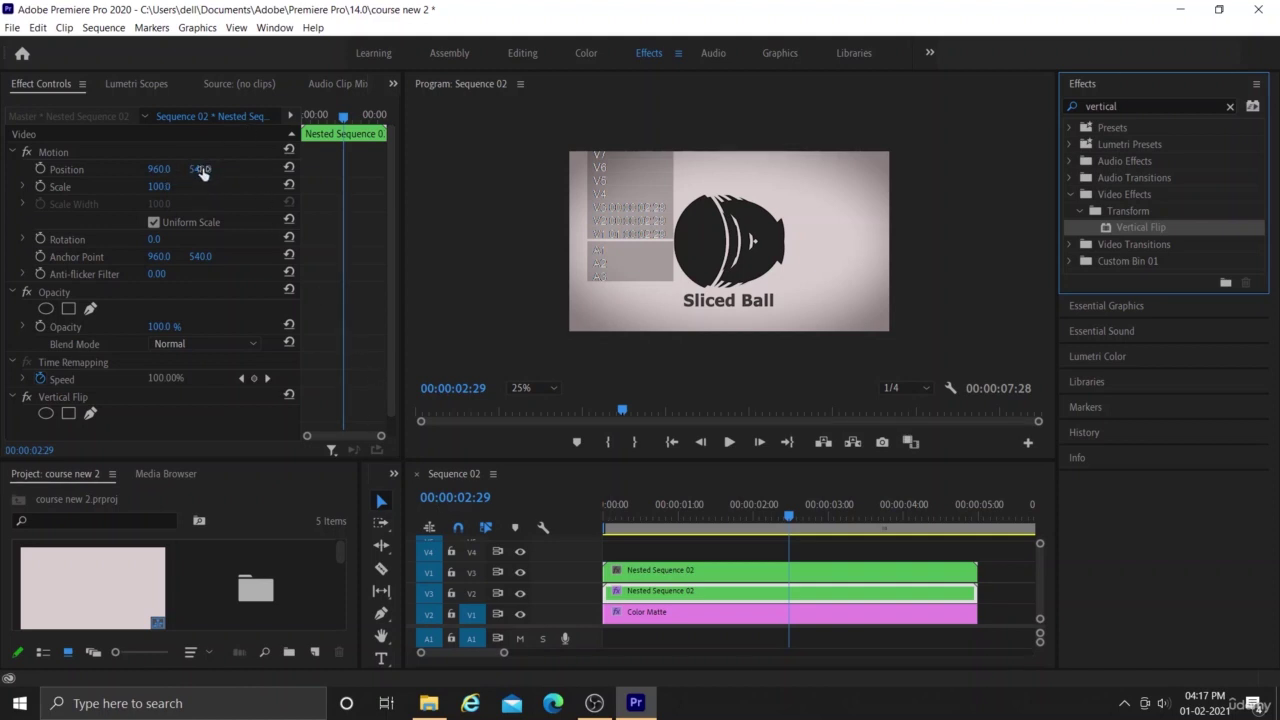
# Scrub the flipped copy's Position Y from 540 down to 1110.
pyautogui.moveTo(201, 170); pyautogui.dragTo(581, 170)
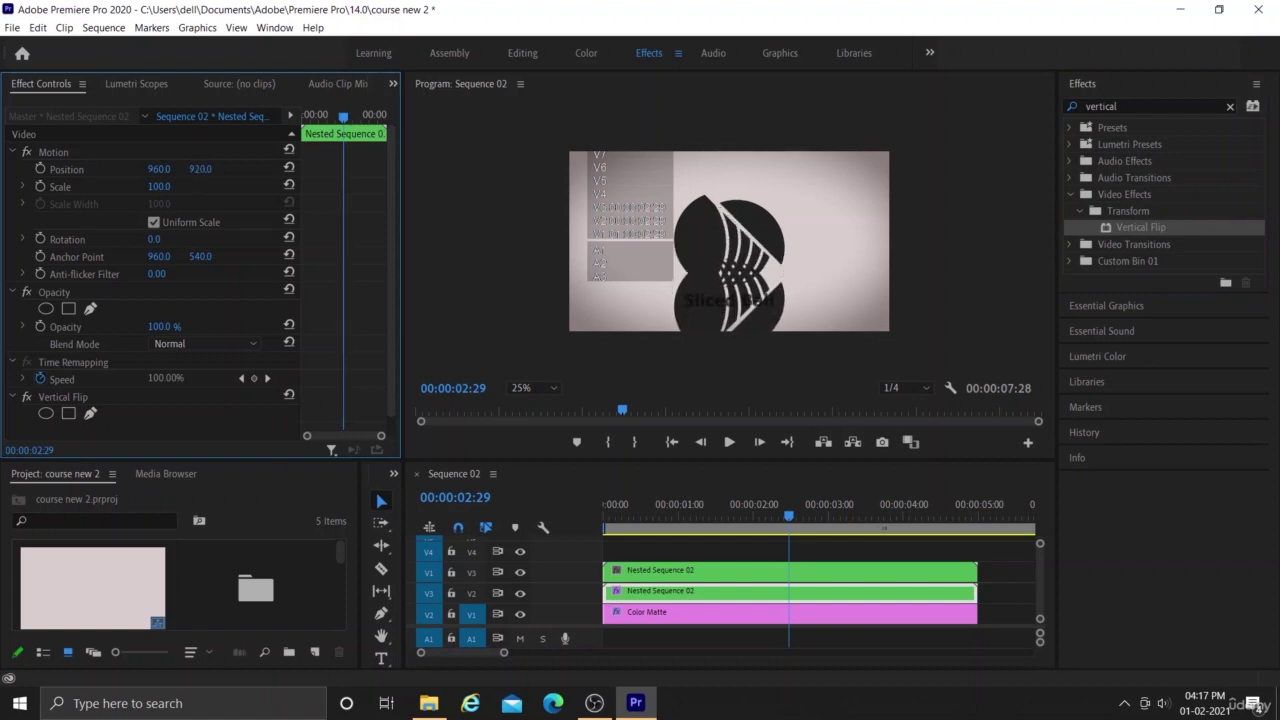
pyautogui.moveTo(200, 170); pyautogui.dragTo(252, 176)
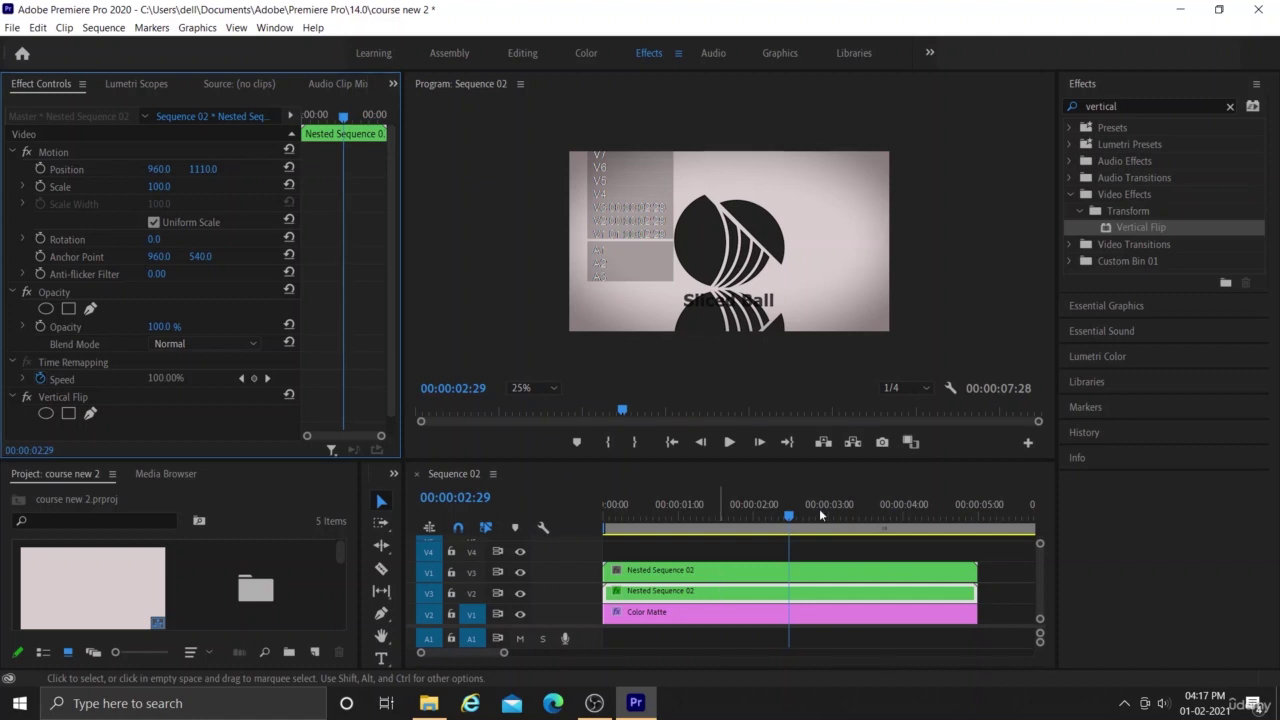
# Search 'gauss' and apply Gaussian Blur to the flipped Nested Sequence 03 clip.
pyautogui.click(1122, 106)
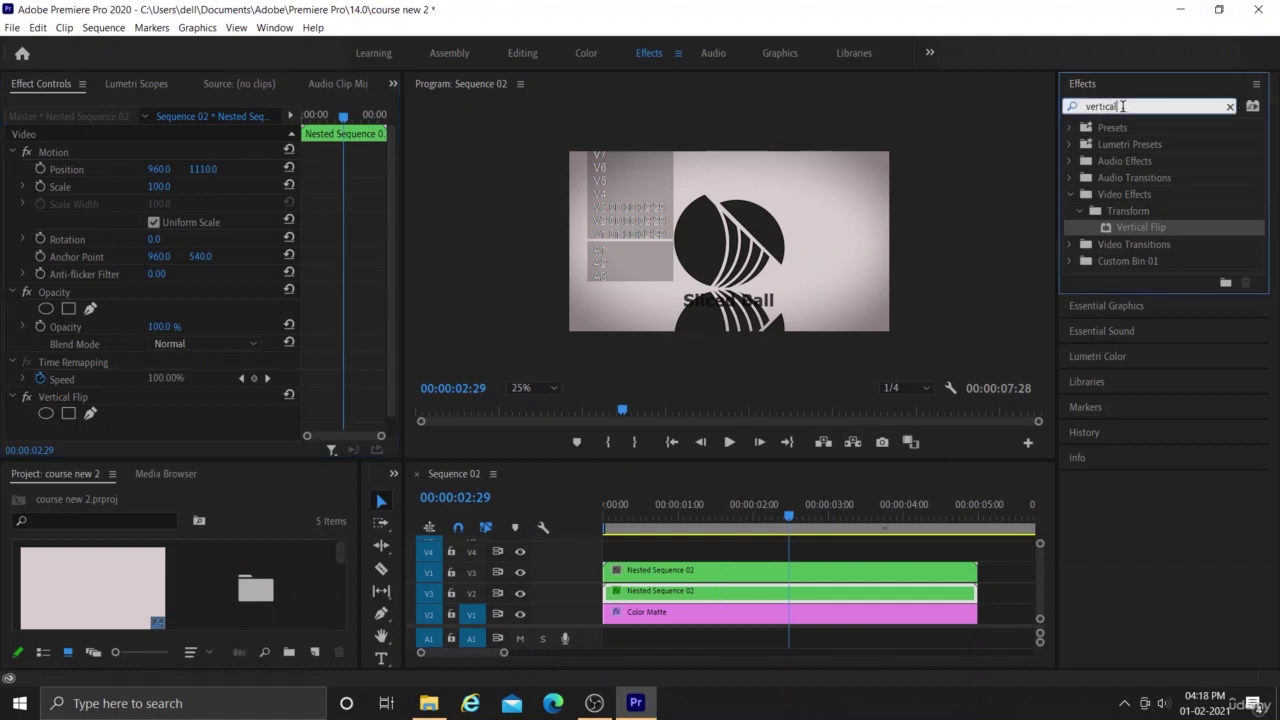
pyautogui.press('BackSpace')
pyautogui.press('BackSpace')
pyautogui.press('BackSpace')
pyautogui.press('BackSpace')
pyautogui.press('BackSpace')
pyautogui.press('BackSpace')
pyautogui.press('BackSpace')
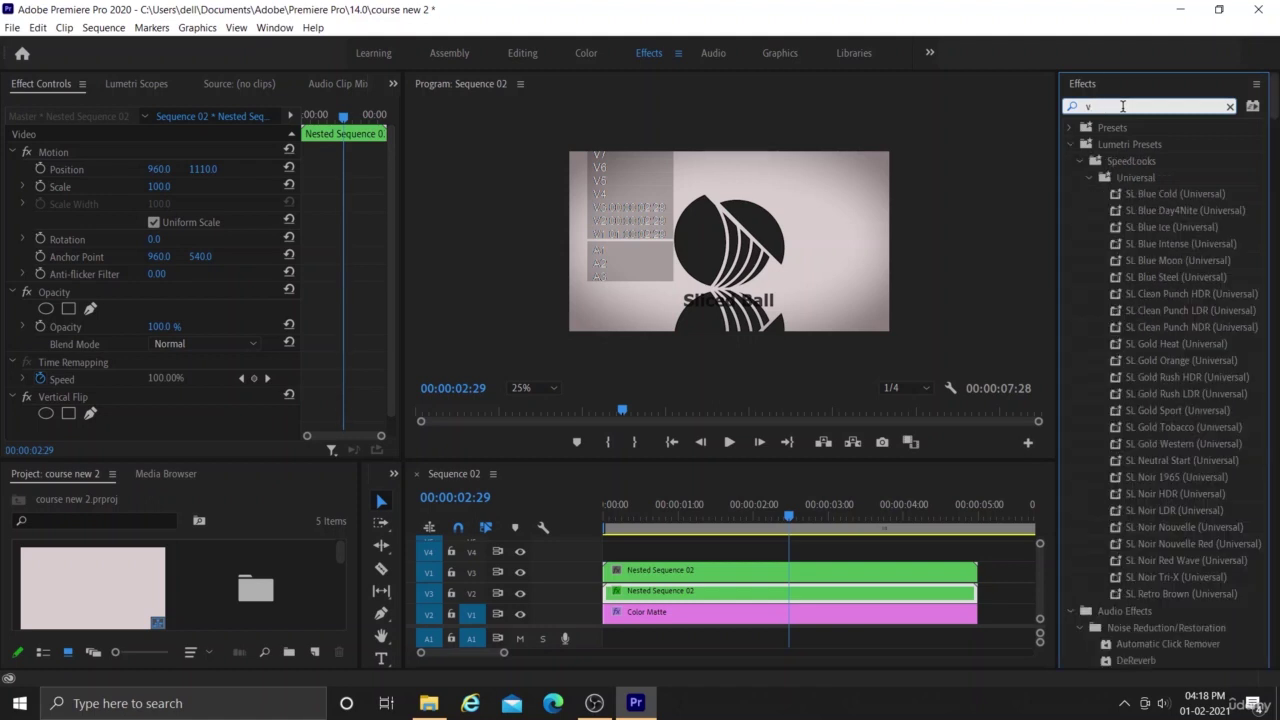
pyautogui.press('BackSpace')
pyautogui.write('gauss')
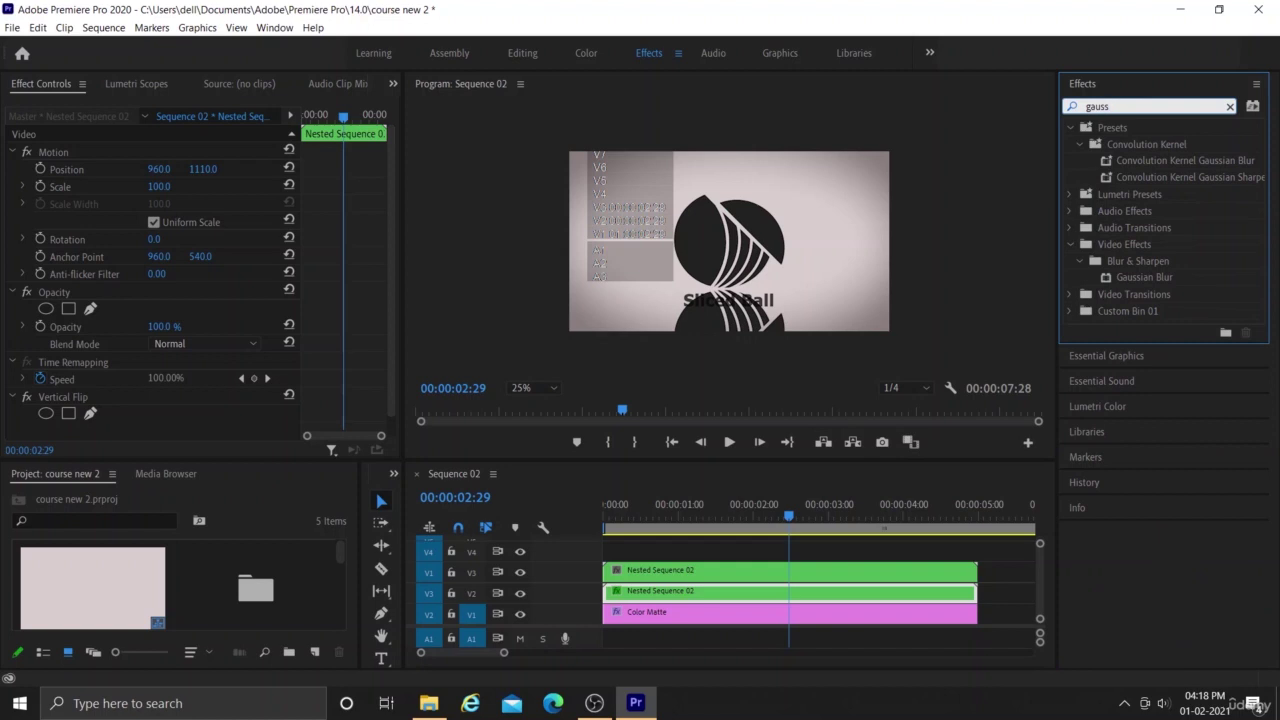
pyautogui.click(1142, 277)
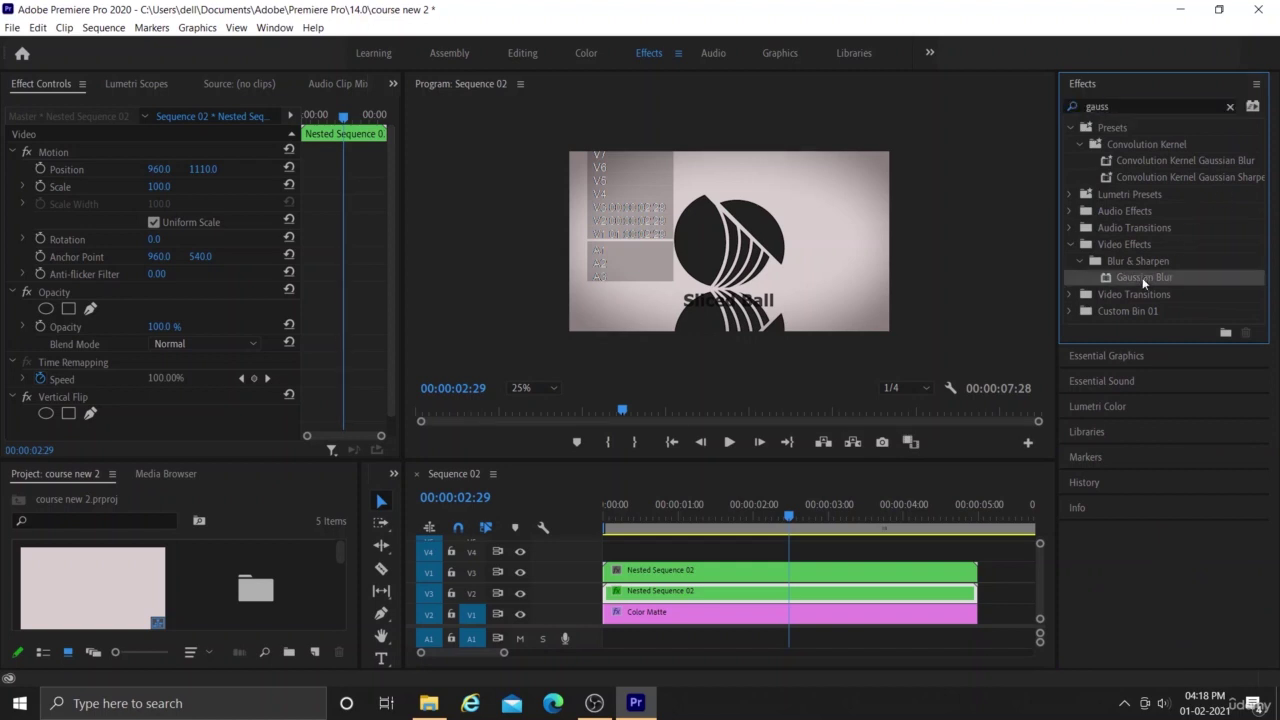
pyautogui.moveTo(1142, 277); pyautogui.dragTo(808, 596)
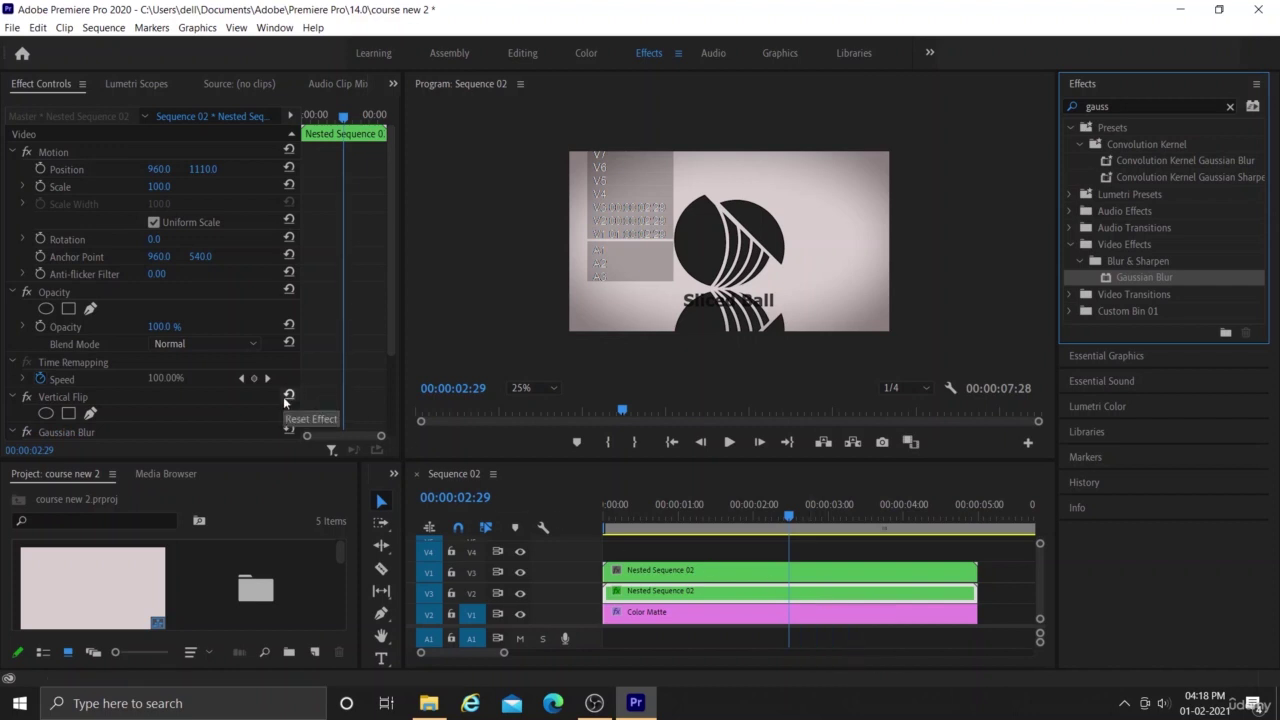
pyautogui.click(390, 275)
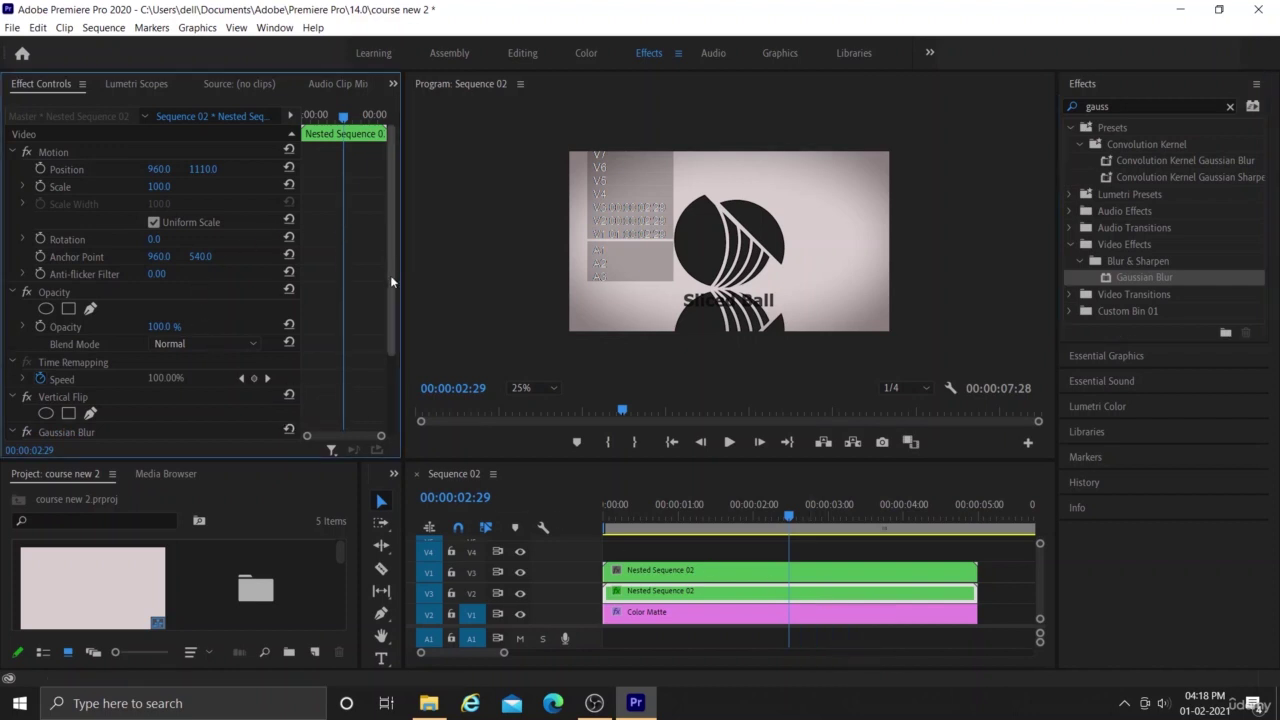
# Scrub the flipped copy's Gaussian Blur Blurriness up to 64.0.
pyautogui.moveTo(390, 275); pyautogui.dragTo(391, 318)
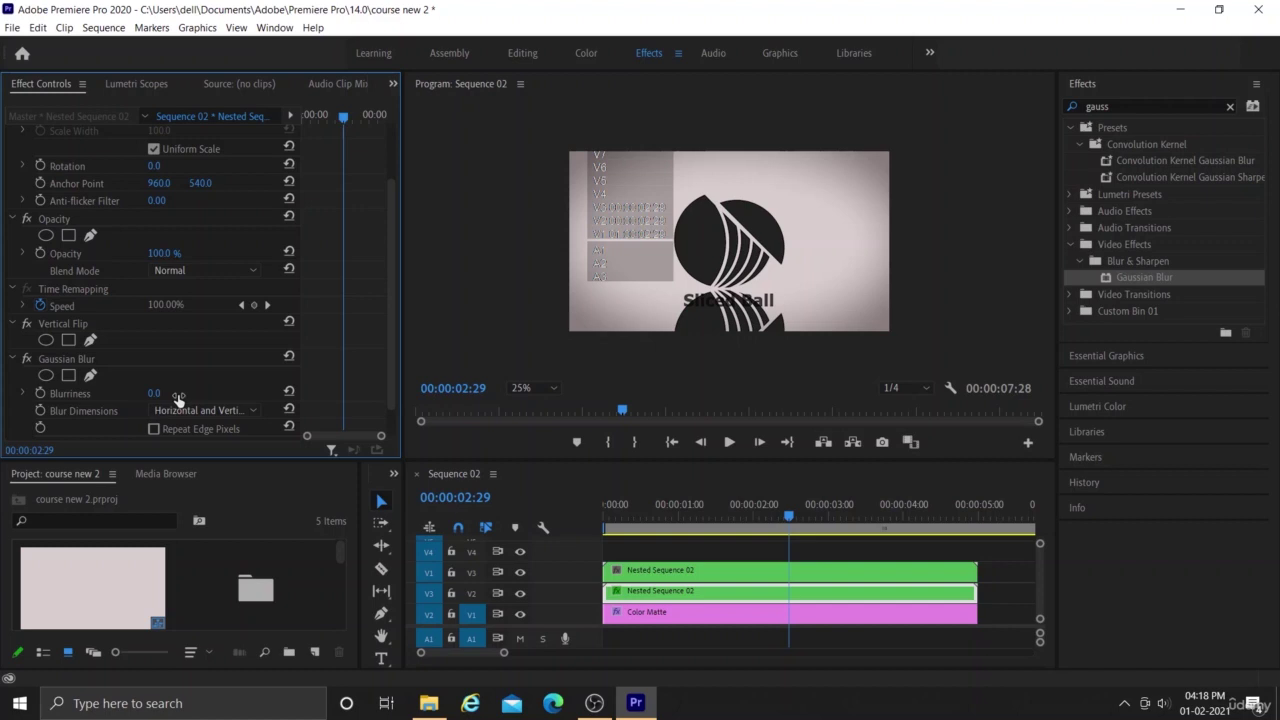
pyautogui.moveTo(156, 393); pyautogui.dragTo(193, 393)
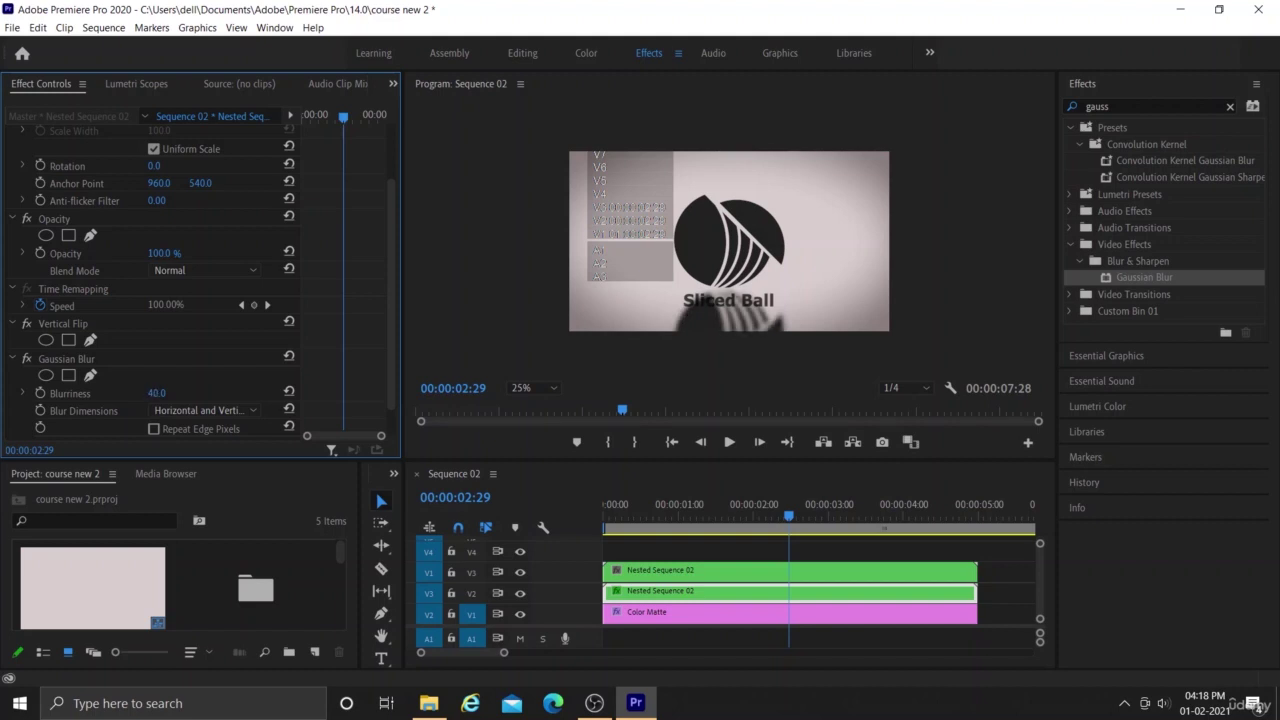
pyautogui.moveTo(156, 393); pyautogui.dragTo(180, 393)
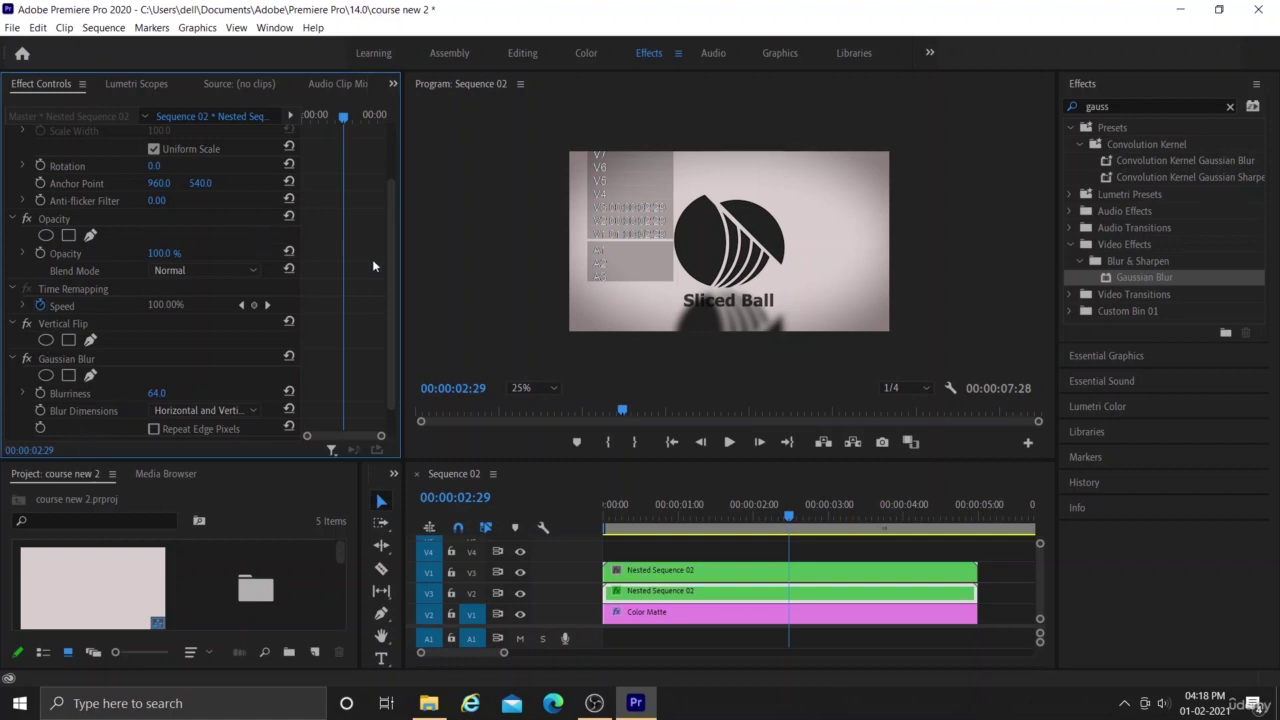
# Lower the reflection clip's Opacity, trying 60% before settling on exactly 50%.
pyautogui.moveTo(390, 275); pyautogui.dragTo(390, 256)
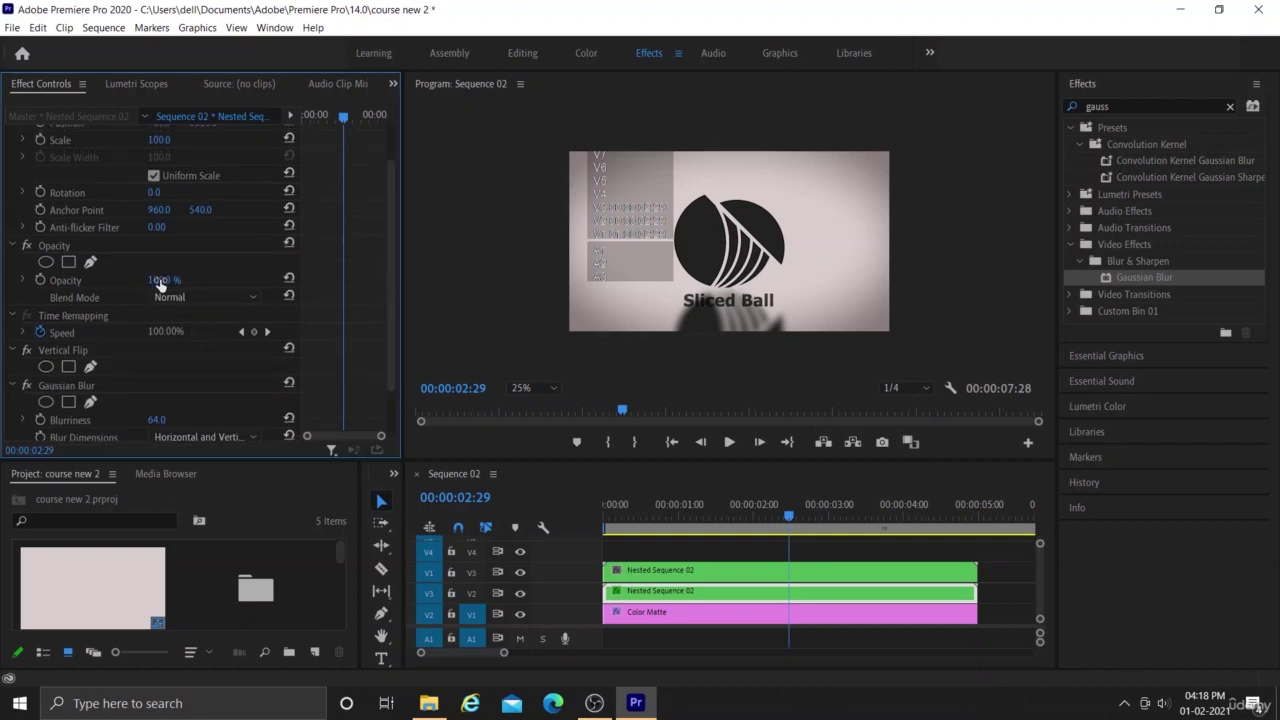
pyautogui.moveTo(160, 284); pyautogui.dragTo(143, 284)
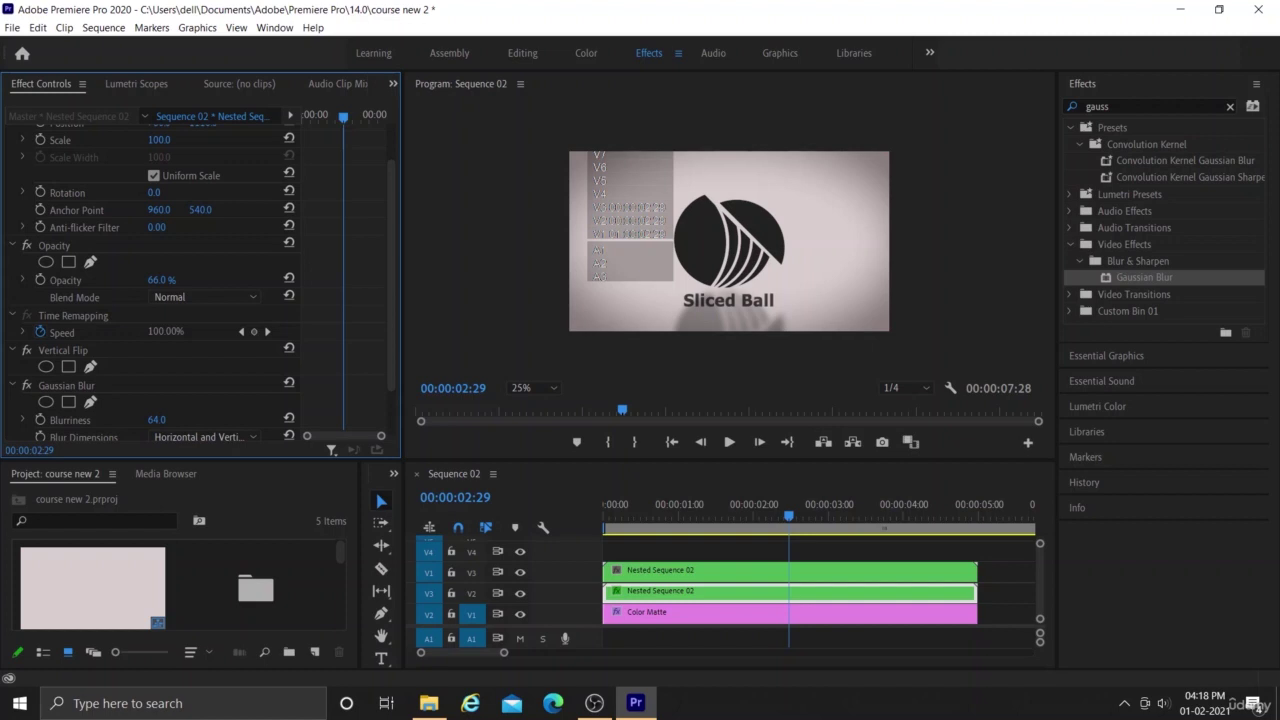
pyautogui.moveTo(161, 280); pyautogui.dragTo(168, 280)
pyautogui.moveTo(168, 280); pyautogui.dragTo(164, 280)
pyautogui.click(171, 279)
pyautogui.press('BackSpace')
pyautogui.write('60')
pyautogui.press('Return')
pyautogui.click(171, 277)
pyautogui.write('50')
pyautogui.press('Return')
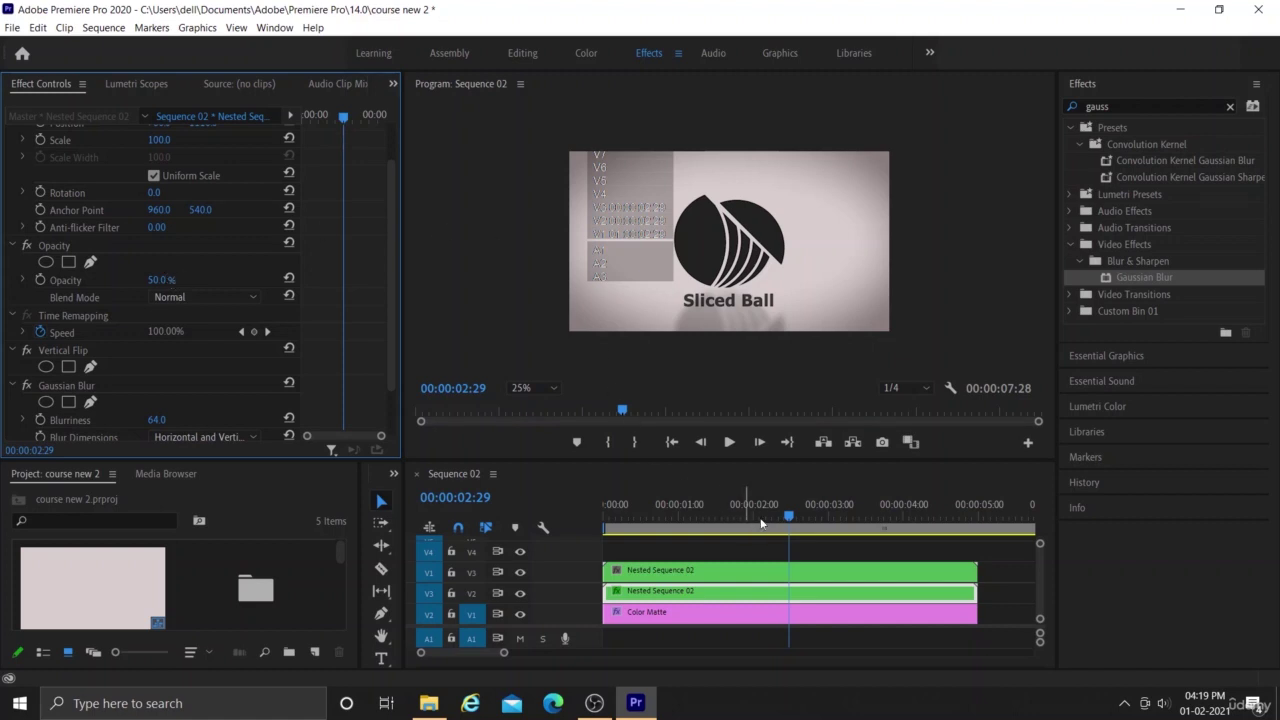
# Rewind Sequence 02's playhead near the start and play it back to preview.
pyautogui.click(790, 519)
pyautogui.moveTo(790, 519); pyautogui.dragTo(575, 600)
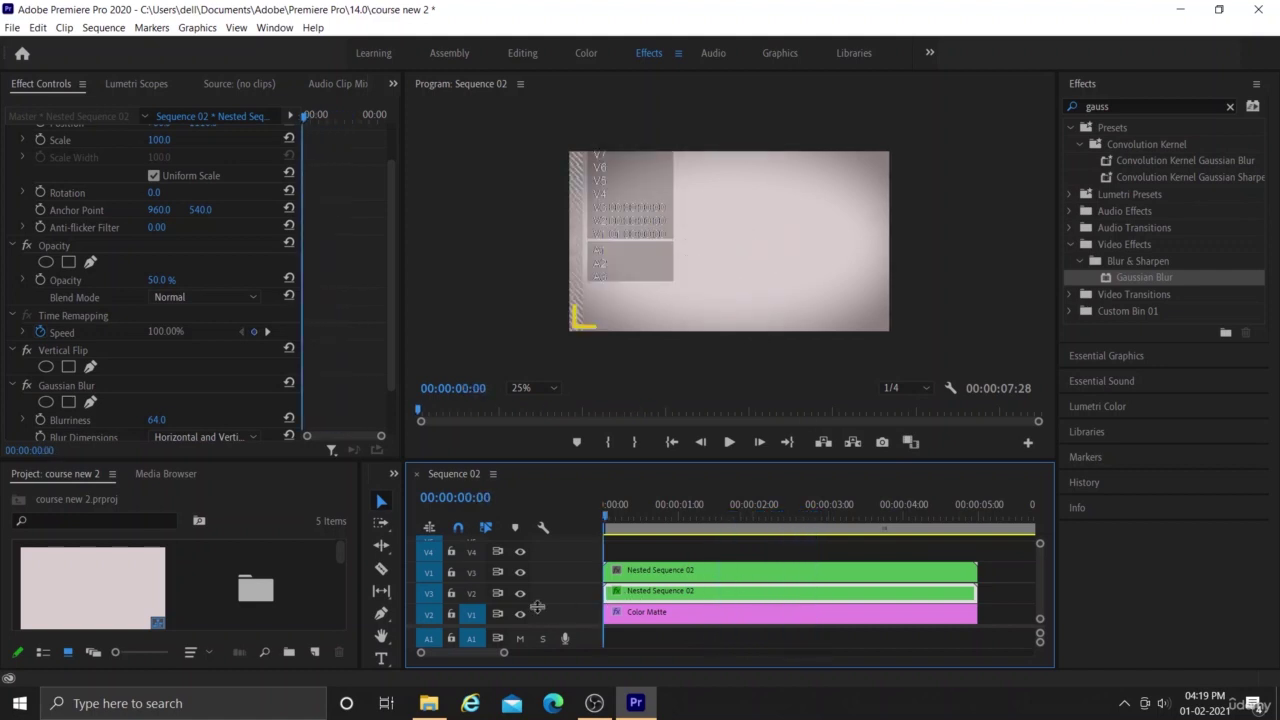
pyautogui.press('space')
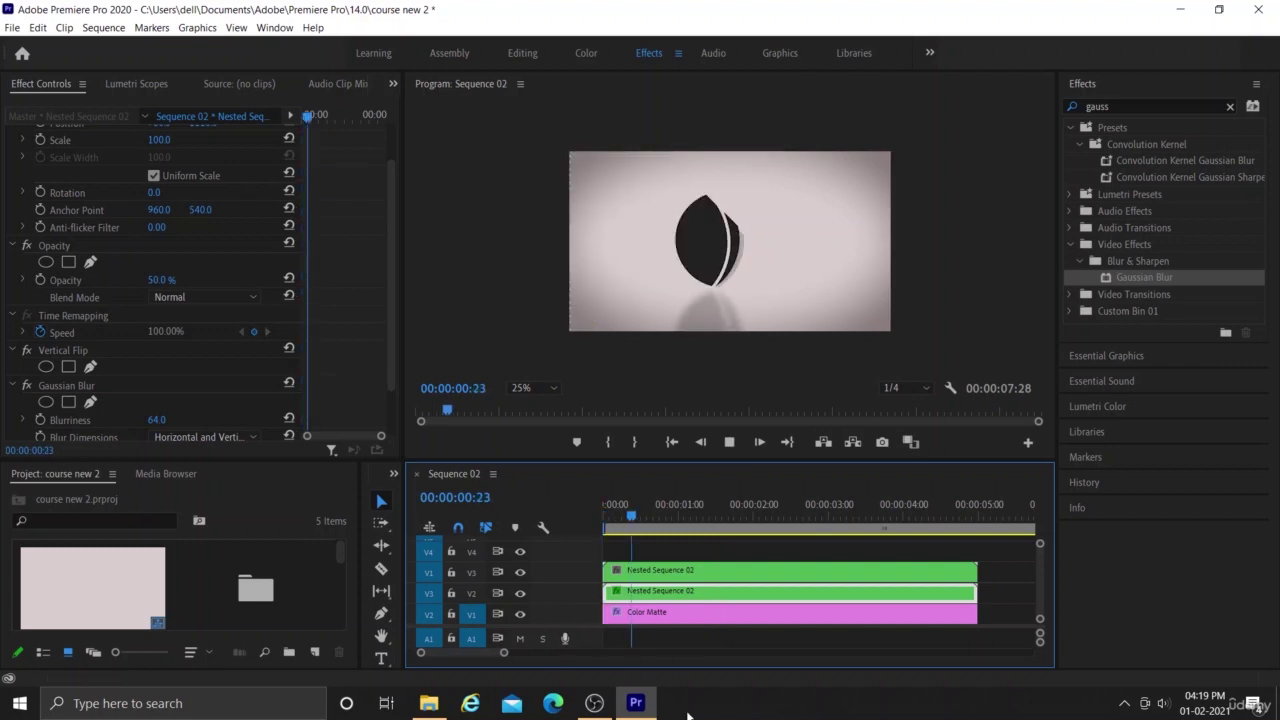